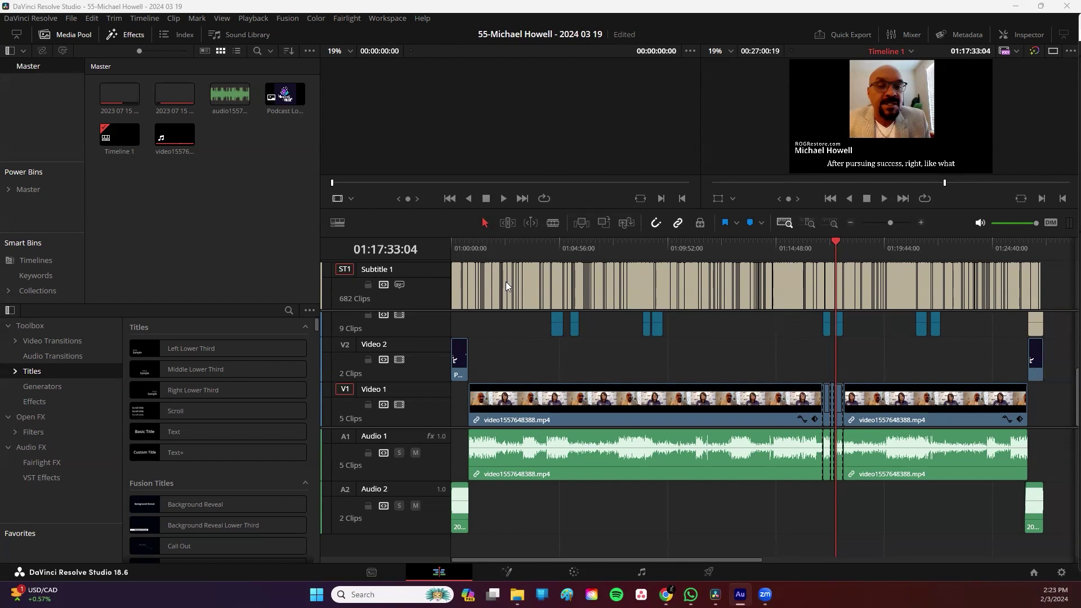
Look over the edited podcast's tracks and move the playhead to the closing logo near the end of the timeline.
{"action": "scroll", "coordinate": [741, 364], "scroll_direction": "up", "scroll_amount": 4}
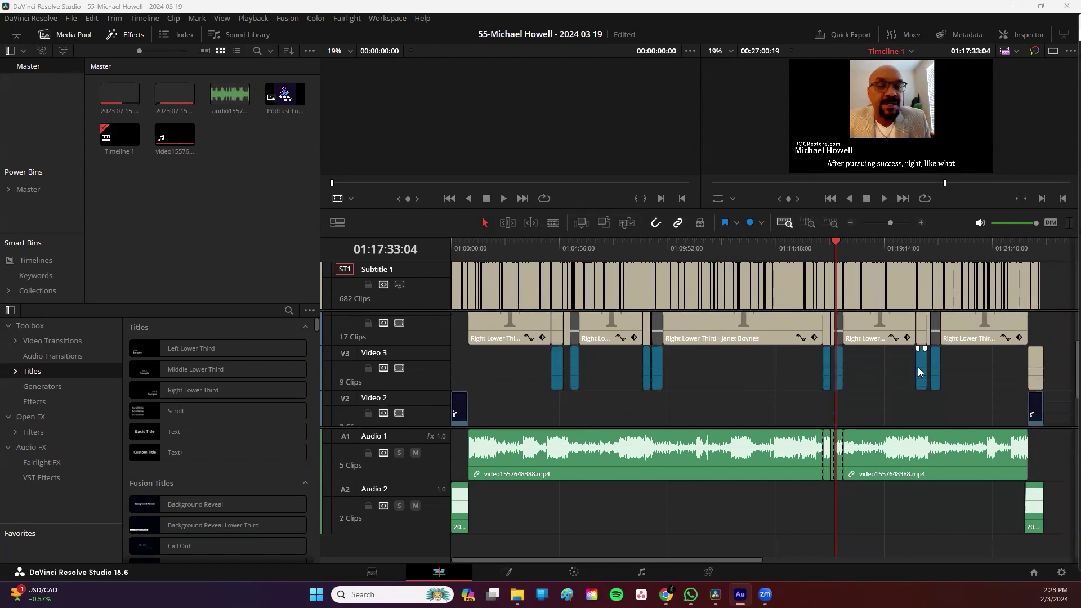
{"action": "scroll", "coordinate": [744, 374], "scroll_direction": "down", "scroll_amount": 4}
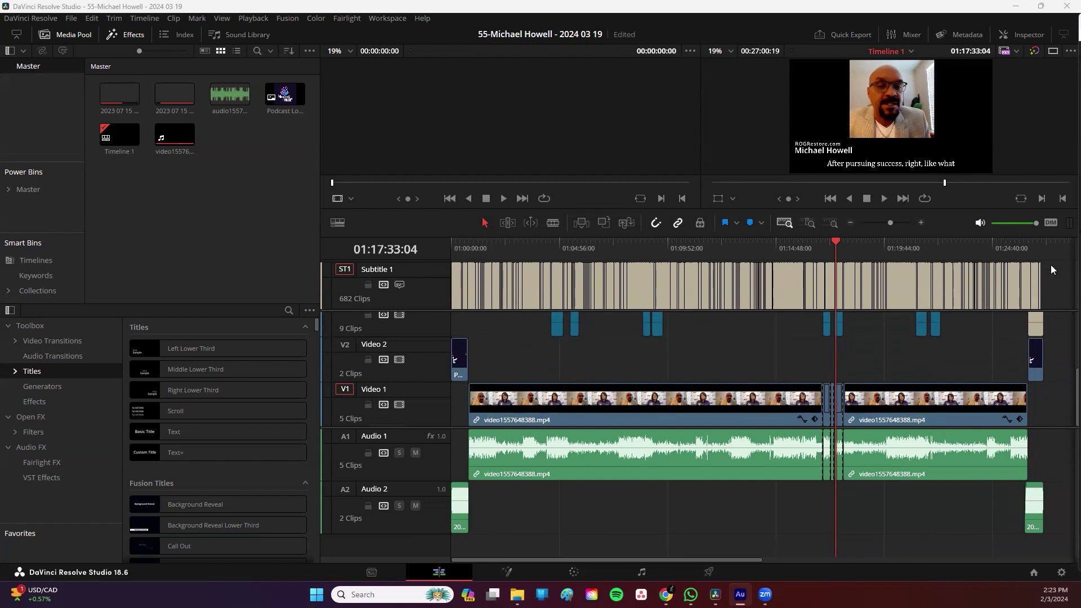
{"action": "left_click", "coordinate": [1039, 244]}
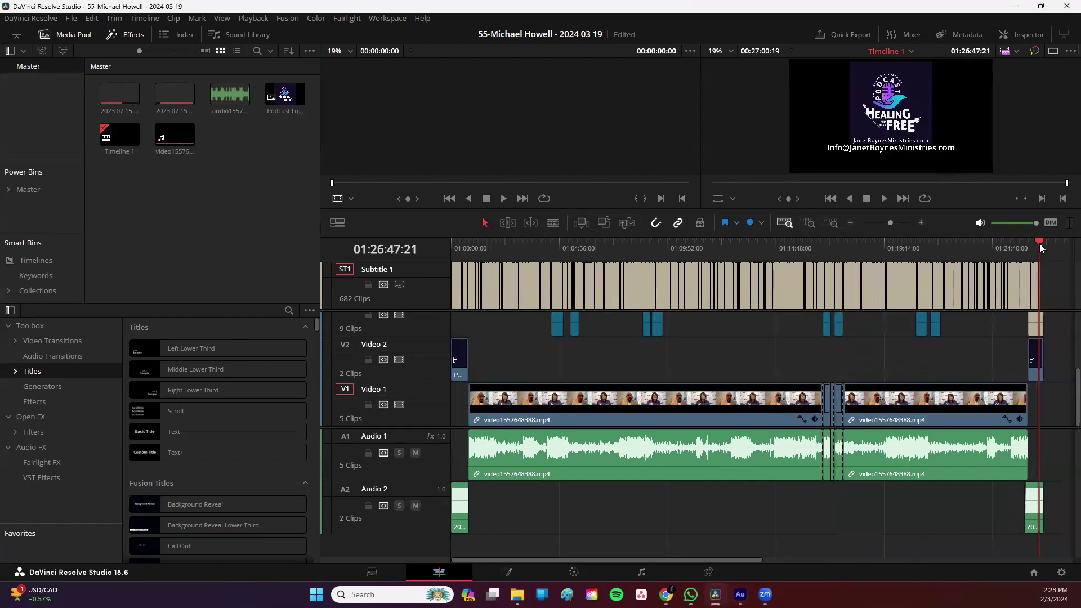
{"action": "left_click", "coordinate": [874, 515]}
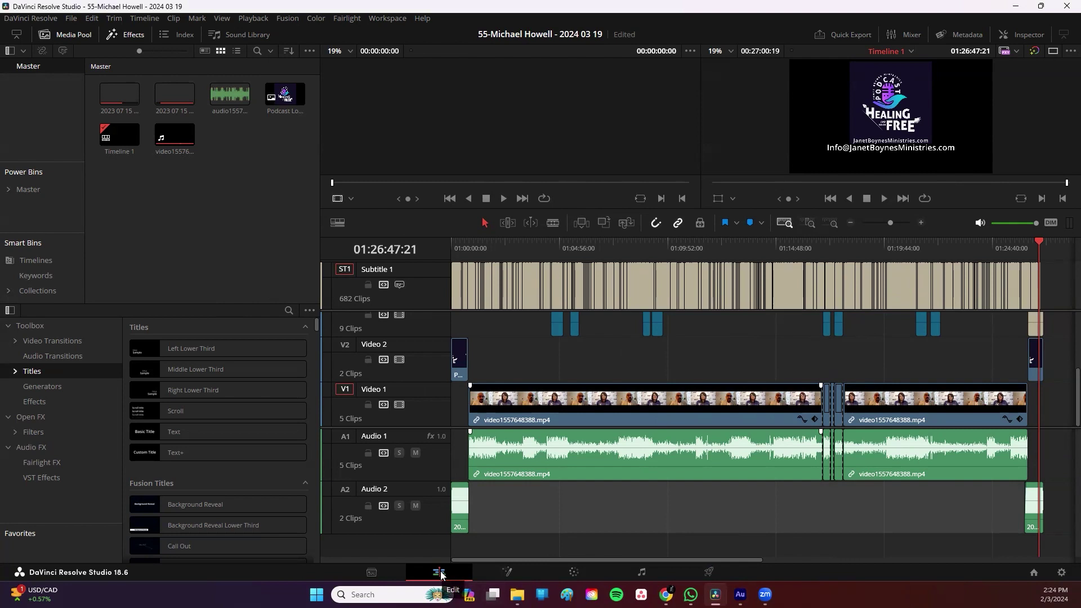
Go to the Deliver page and choose the Audio Only render preset.
{"action": "left_click", "coordinate": [710, 572]}
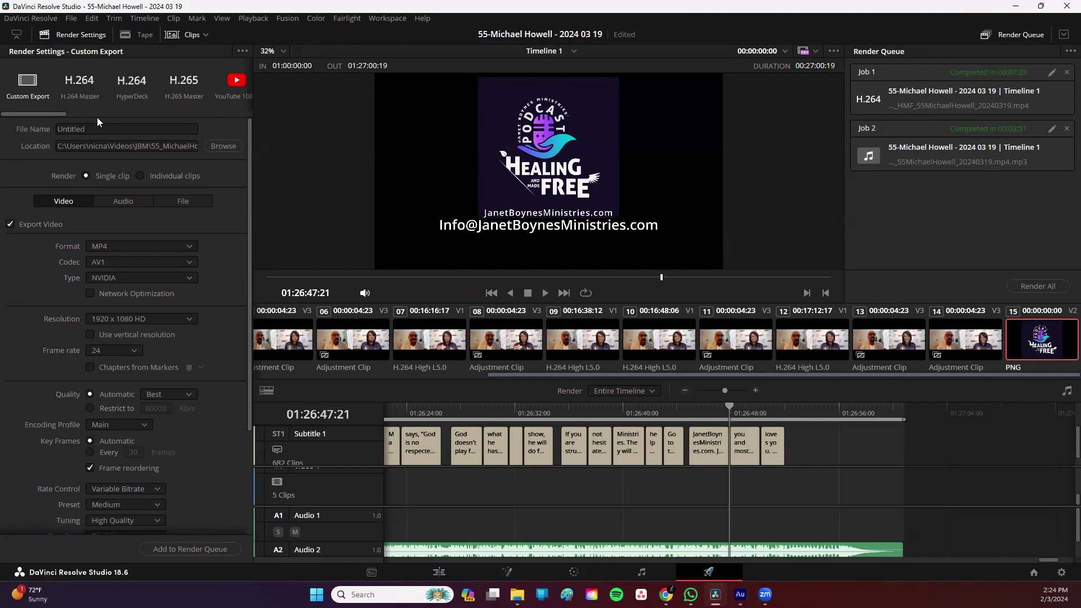
{"action": "left_click_drag", "start_coordinate": [36, 115], "coordinate": [183, 113]}
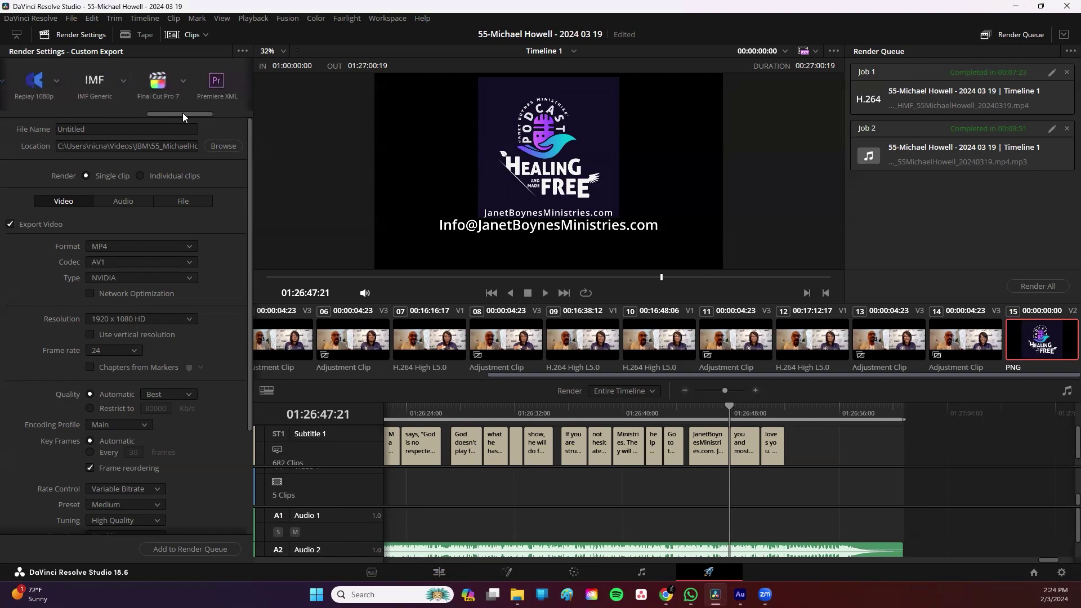
{"action": "left_click_drag", "start_coordinate": [183, 112], "coordinate": [223, 118]}
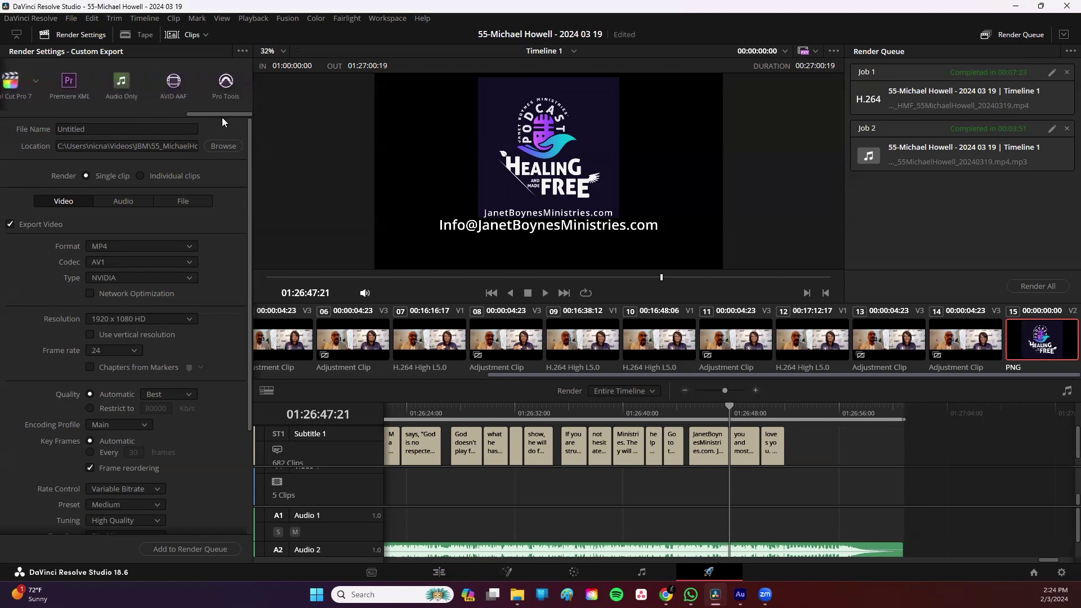
{"action": "left_click", "coordinate": [116, 87]}
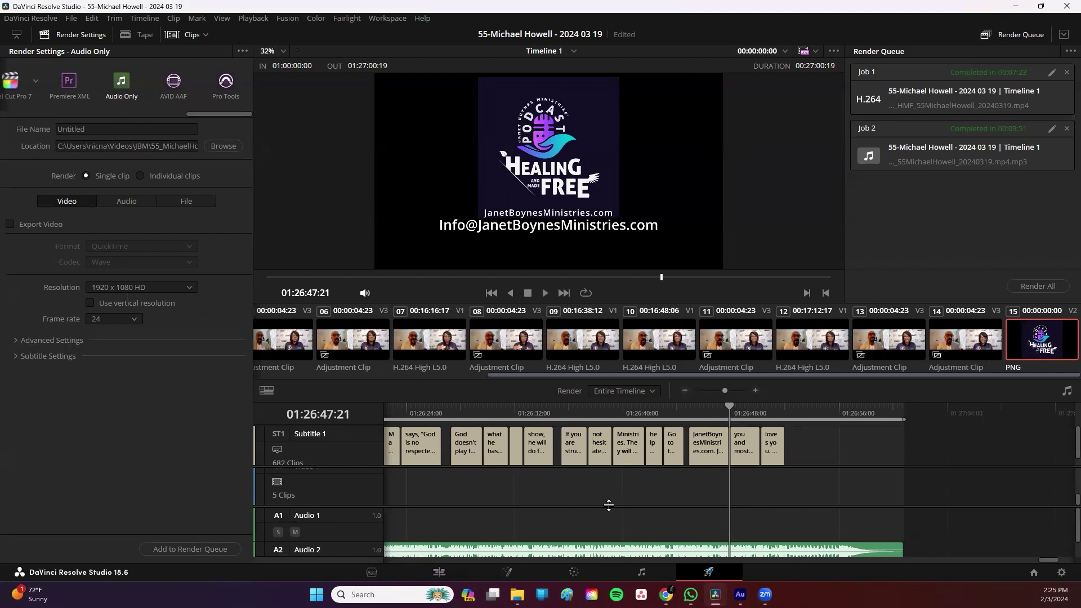
Set the render range to Entire Timeline.
{"action": "left_click", "coordinate": [622, 391]}
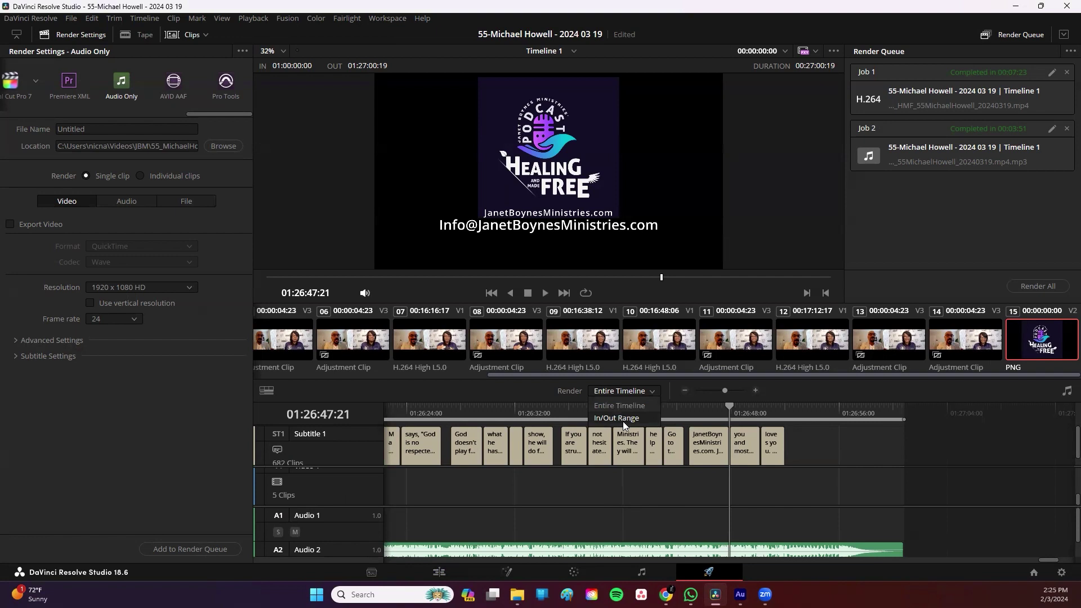
{"action": "left_click", "coordinate": [622, 493]}
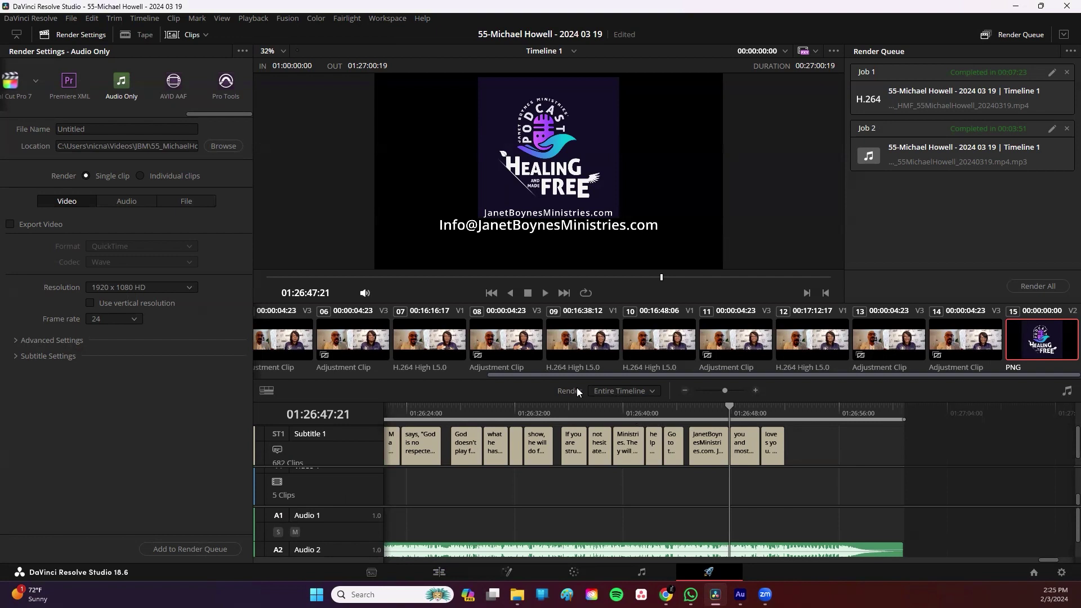
{"action": "left_click", "coordinate": [609, 390]}
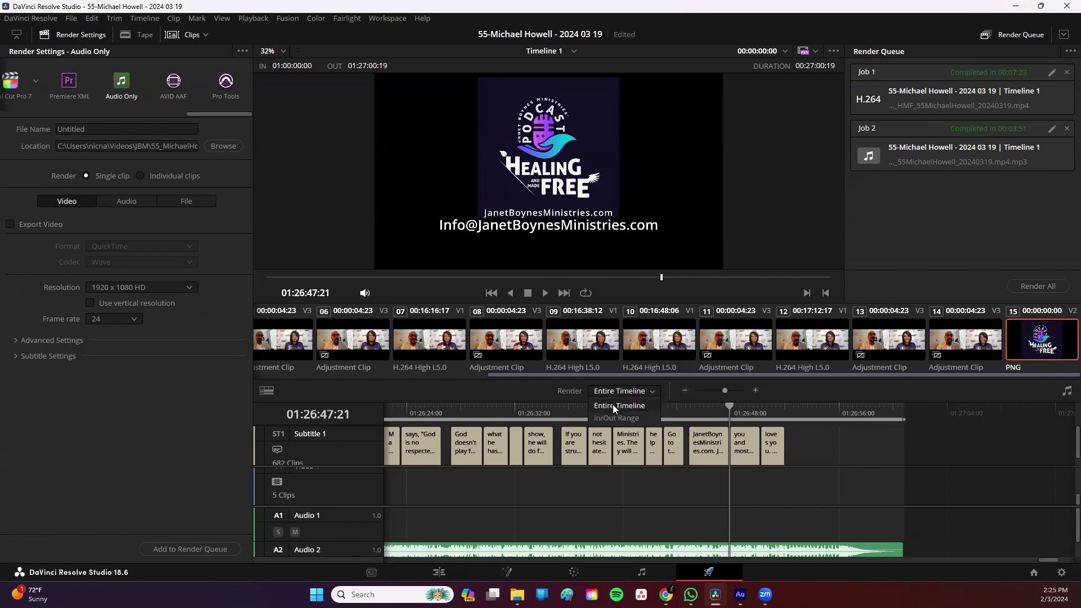
{"action": "left_click", "coordinate": [613, 404]}
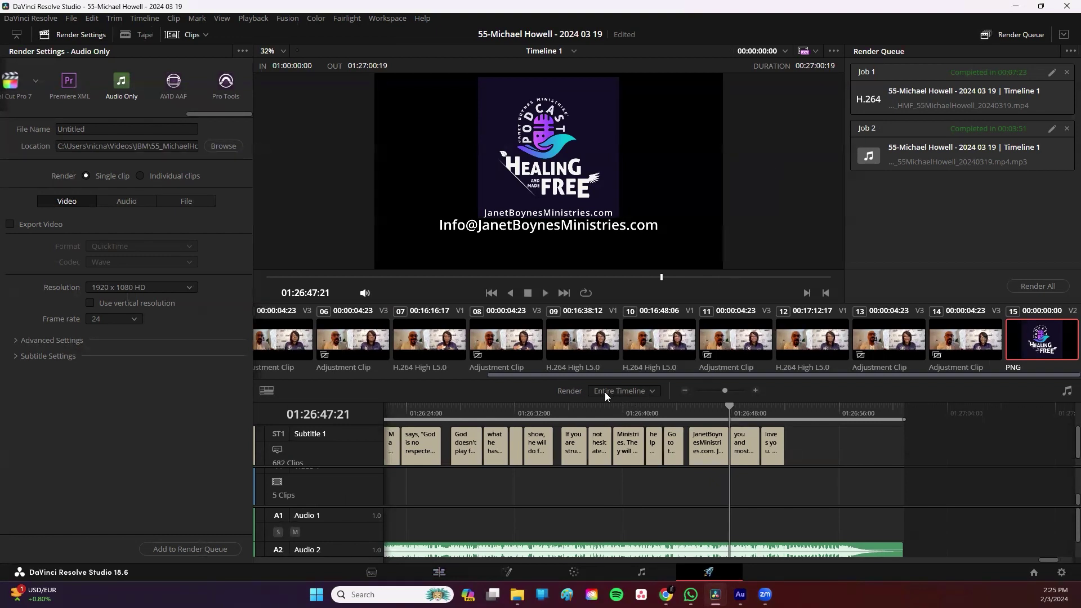
{"action": "left_click", "coordinate": [625, 391]}
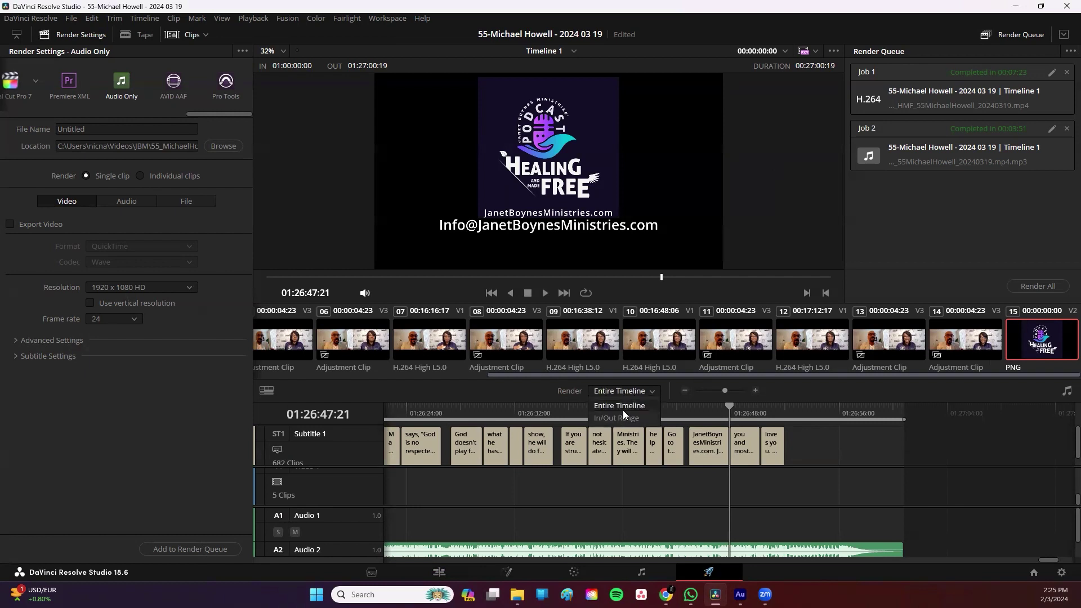
{"action": "left_click", "coordinate": [625, 405]}
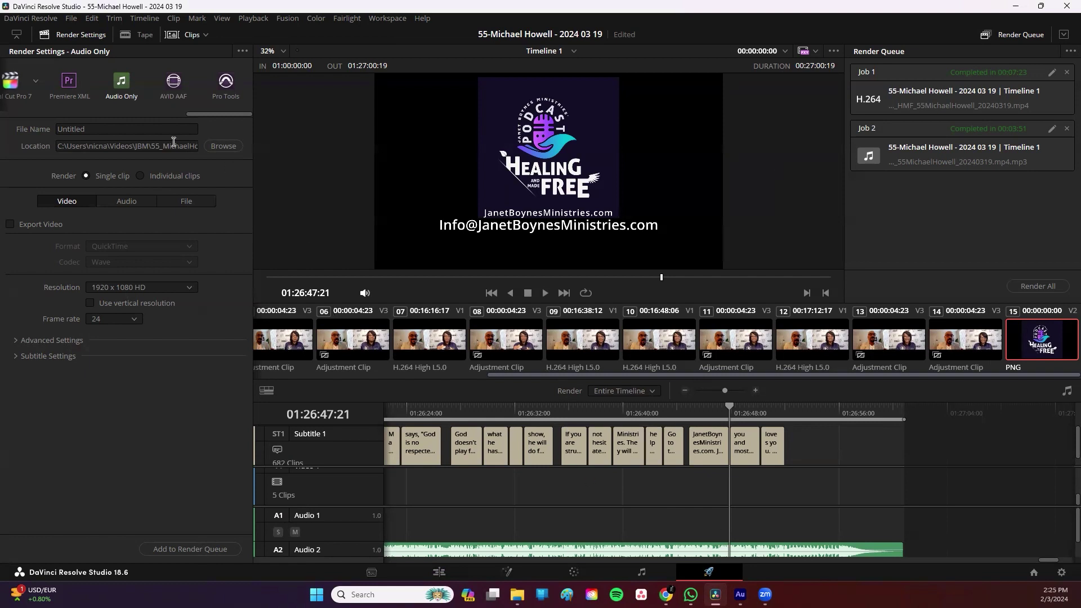
Name the output file Your Podcast Render and check its save location, keeping the current folder.
{"action": "left_click", "coordinate": [118, 129]}
{"action": "key", "text": "BackSpace"}
{"action": "key", "text": "BackSpace"}
{"action": "key", "text": "BackSpace"}
{"action": "key", "text": "BackSpace"}
{"action": "key", "text": "BackSpace"}
{"action": "key", "text": "BackSpace"}
{"action": "key", "text": "BackSpace"}
{"action": "key", "text": "BackSpace"}
{"action": "type", "text": "Your Podcast Render"}
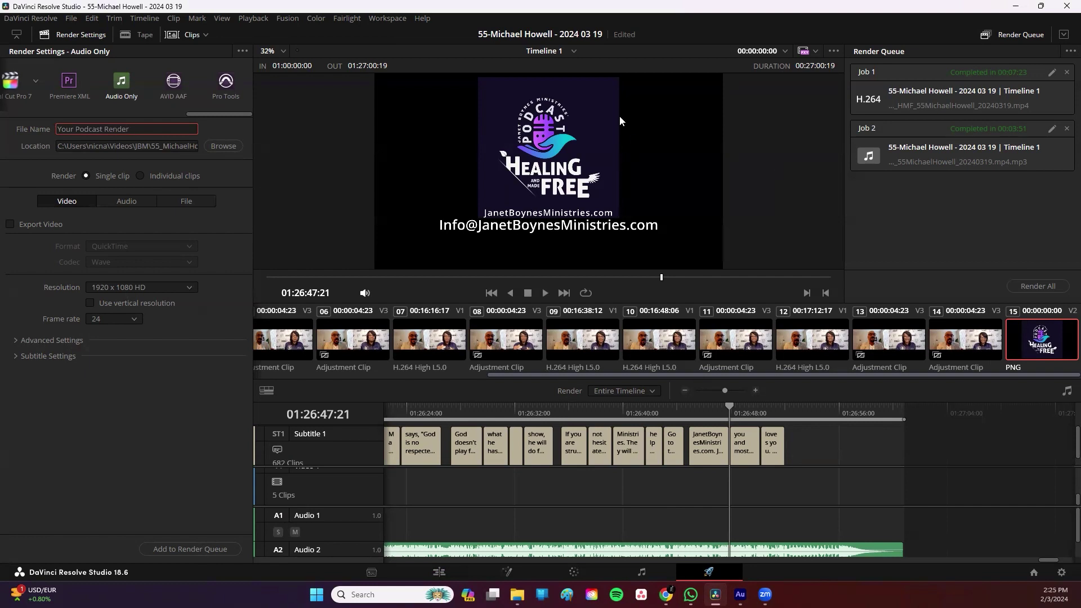
{"action": "left_click", "coordinate": [219, 148]}
{"action": "left_click", "coordinate": [704, 442]}
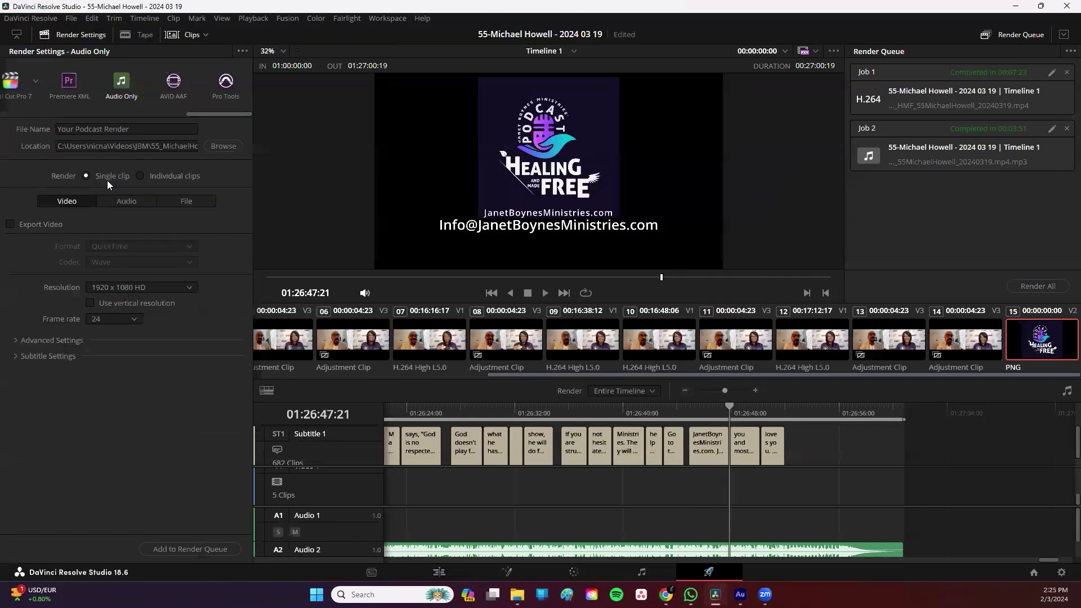
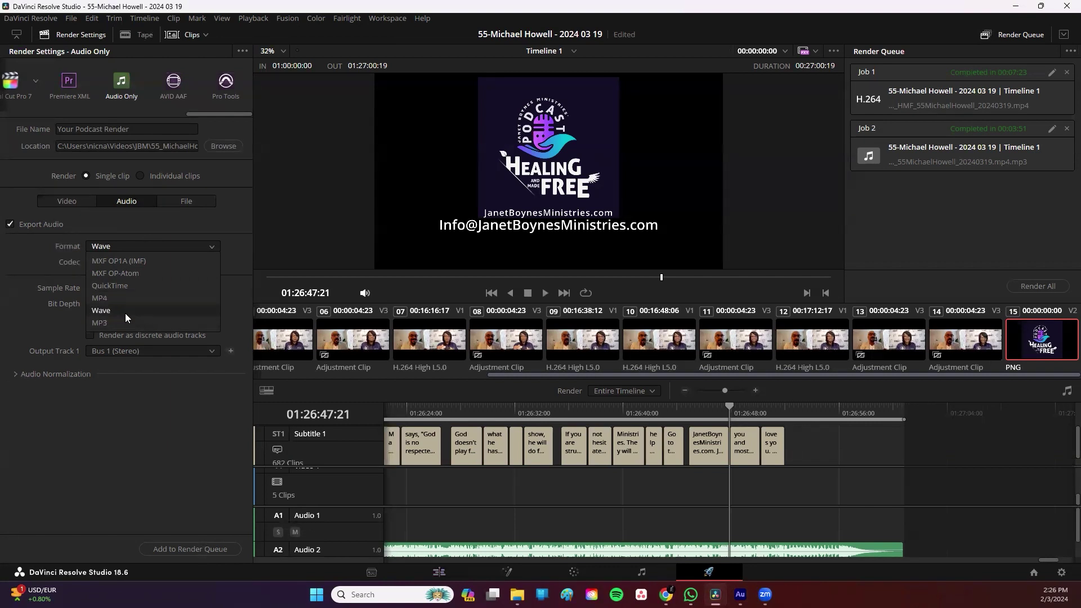
Configure the audio export as MP3 at 192 Kb/s, with a 48000 sample rate and Bus 1 (Stereo) as output track.
{"action": "left_click", "coordinate": [125, 323]}
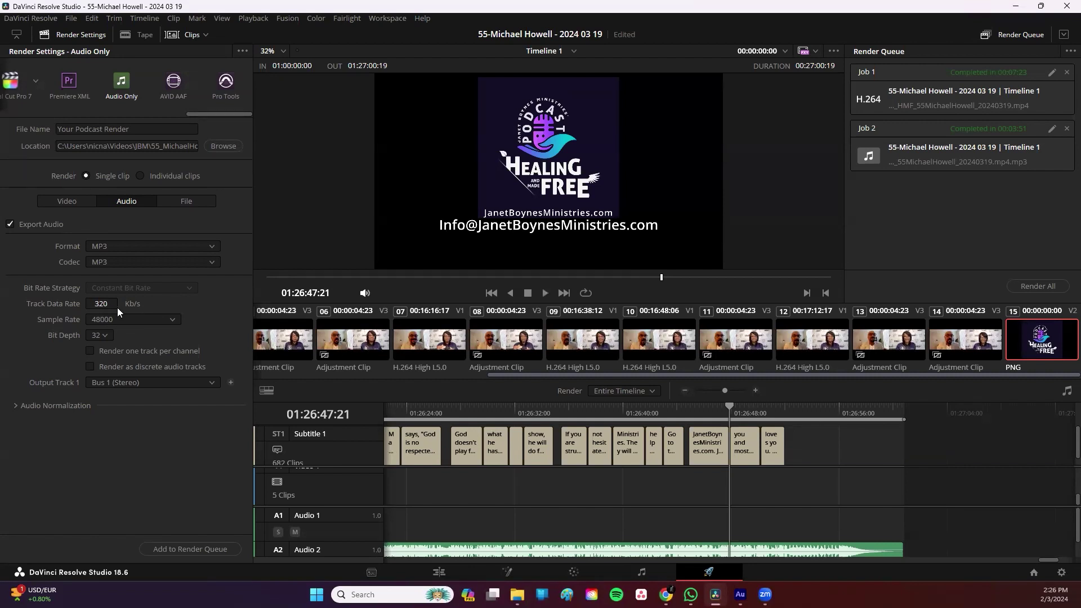
{"action": "left_click_drag", "start_coordinate": [105, 304], "coordinate": [68, 304]}
{"action": "left_click", "coordinate": [120, 317]}
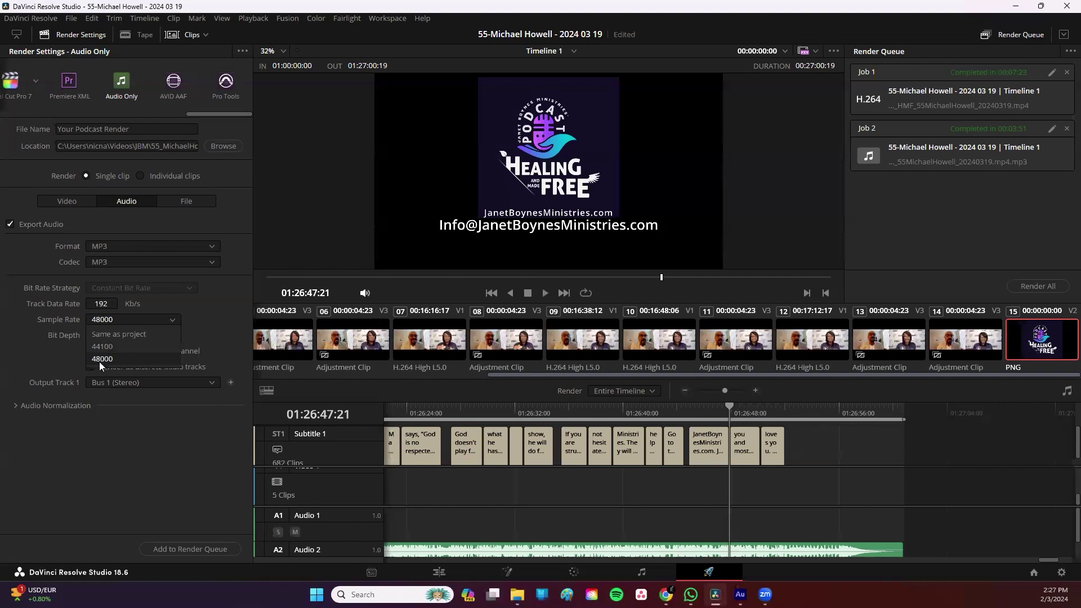
{"action": "left_click", "coordinate": [121, 320]}
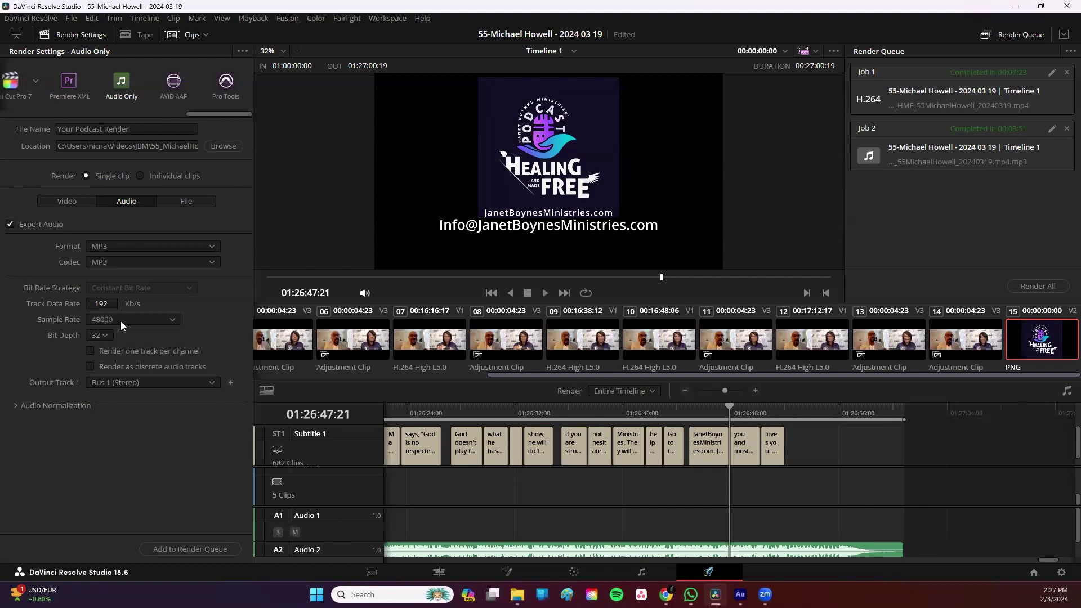
{"action": "left_click", "coordinate": [107, 348]}
{"action": "left_click", "coordinate": [118, 383]}
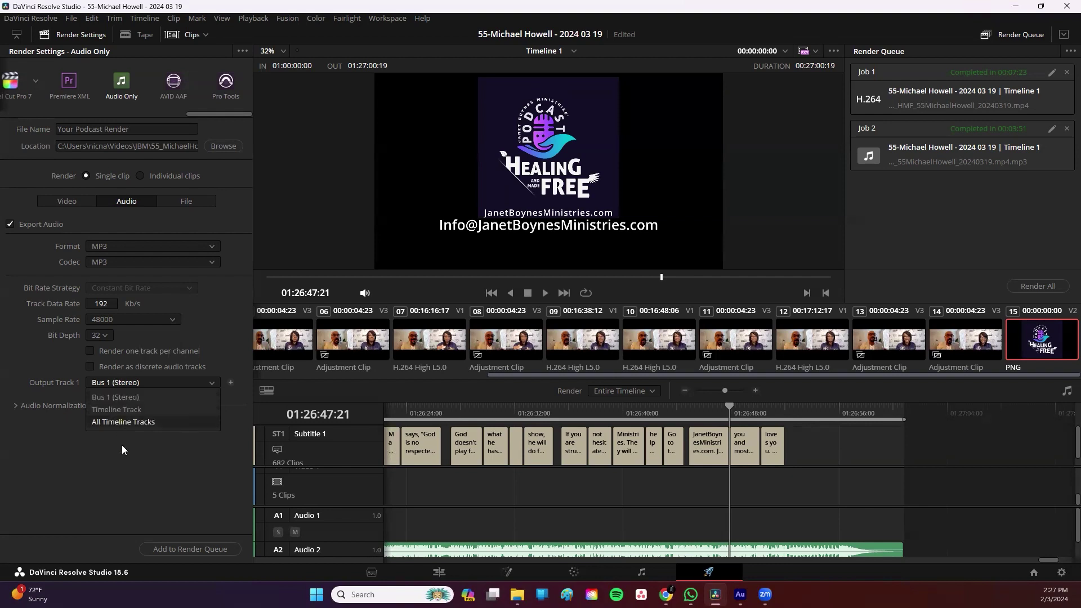
{"action": "left_click", "coordinate": [114, 400]}
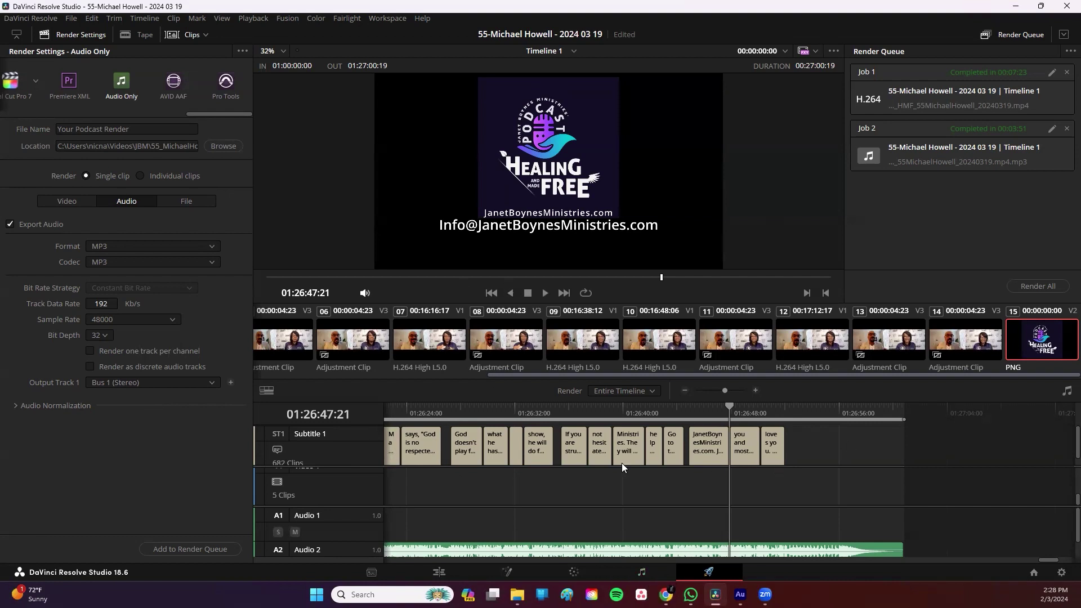
{"action": "left_click", "coordinate": [37, 404]}
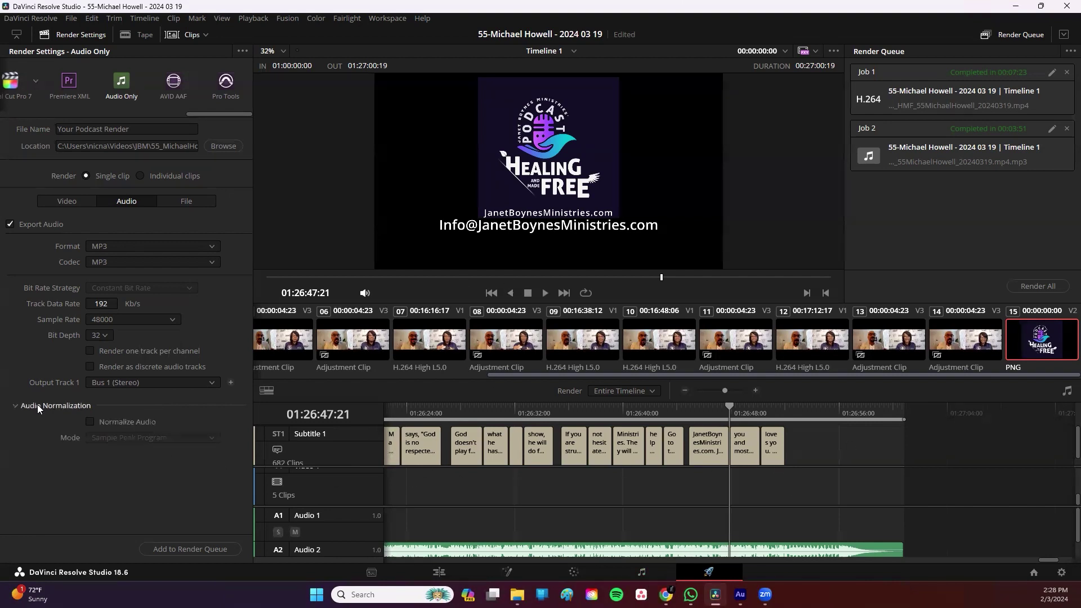
{"action": "left_click", "coordinate": [91, 422]}
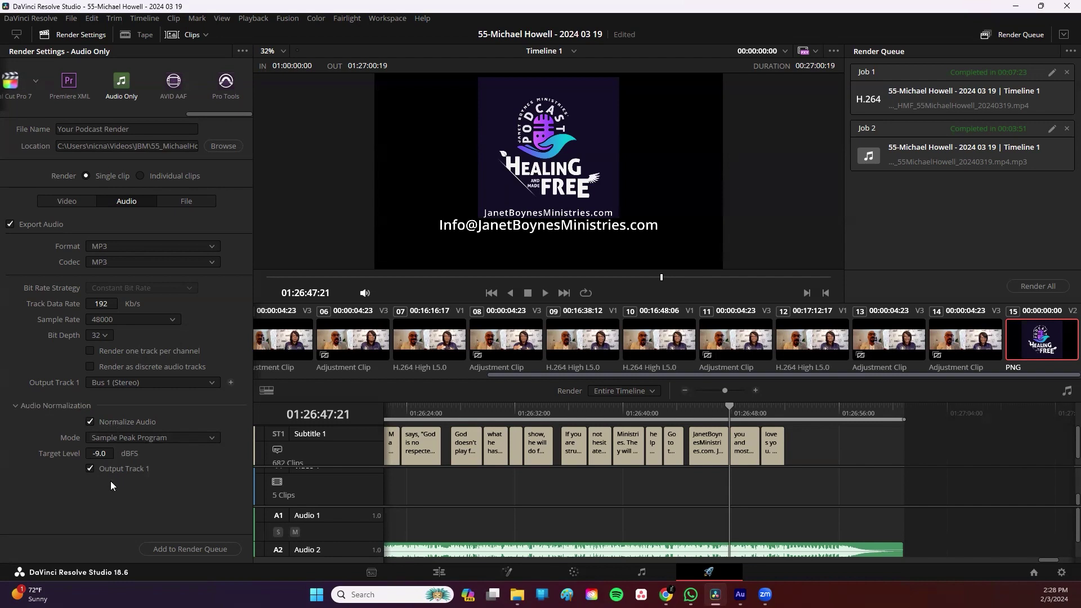
{"action": "left_click", "coordinate": [89, 422]}
{"action": "left_click", "coordinate": [17, 405]}
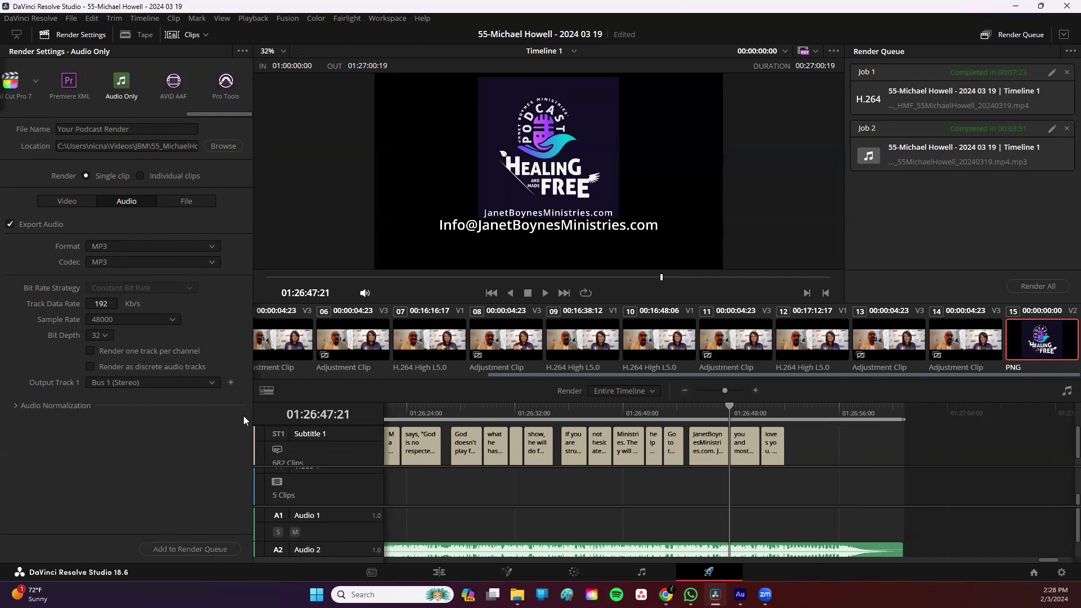
Add the MP3 export to the render queue and start rendering that job.
{"action": "left_click", "coordinate": [182, 550]}
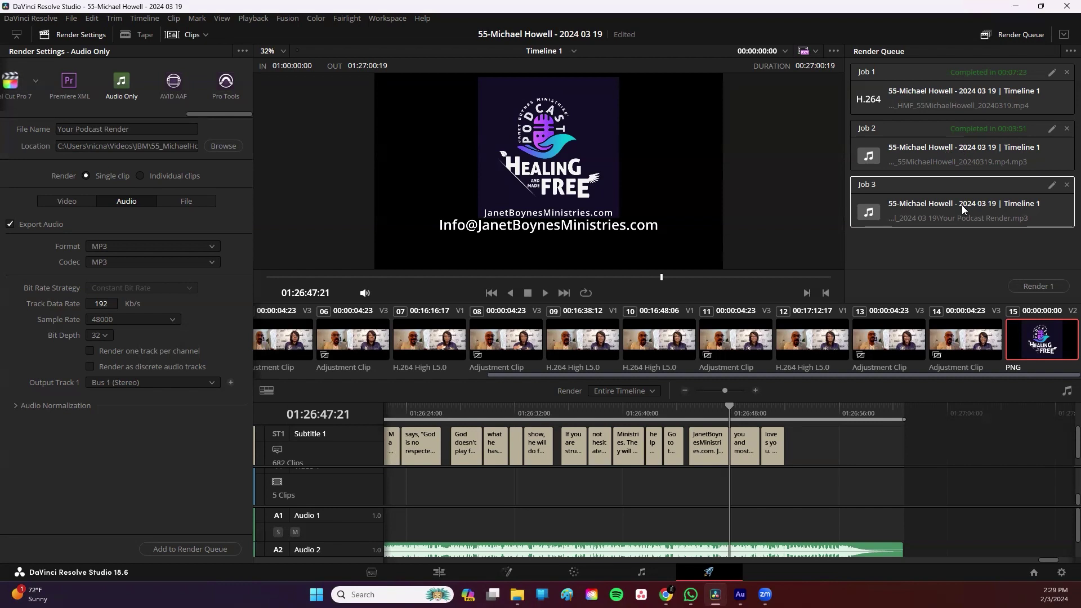
{"action": "left_click", "coordinate": [1038, 286]}
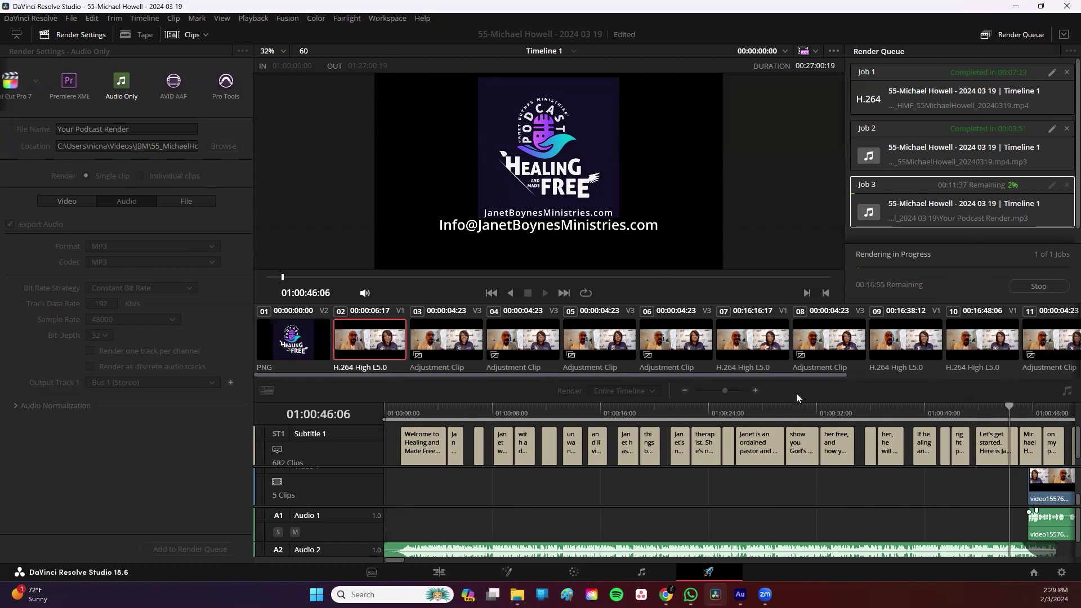
Stop the render in progress for the podcast audio job.
{"action": "left_click", "coordinate": [1052, 288]}
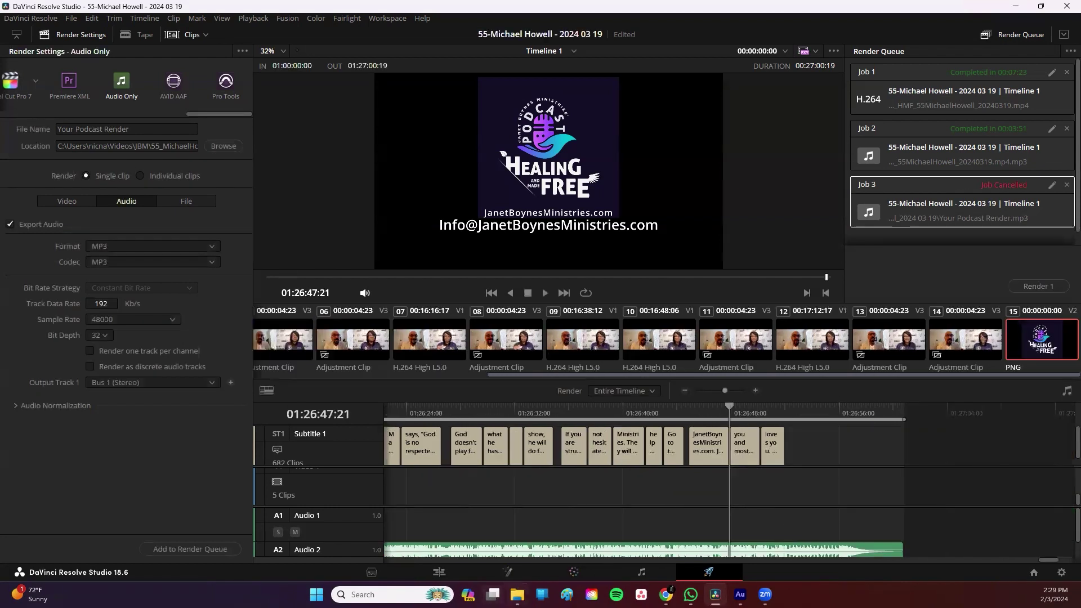
{"action": "mouse_move", "coordinate": [517, 594]}
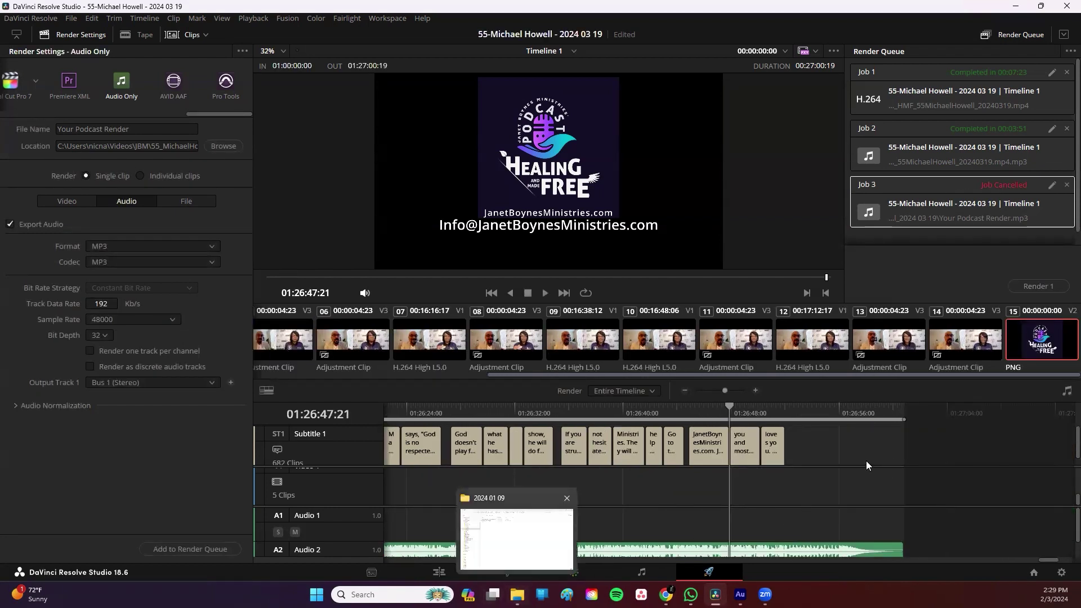